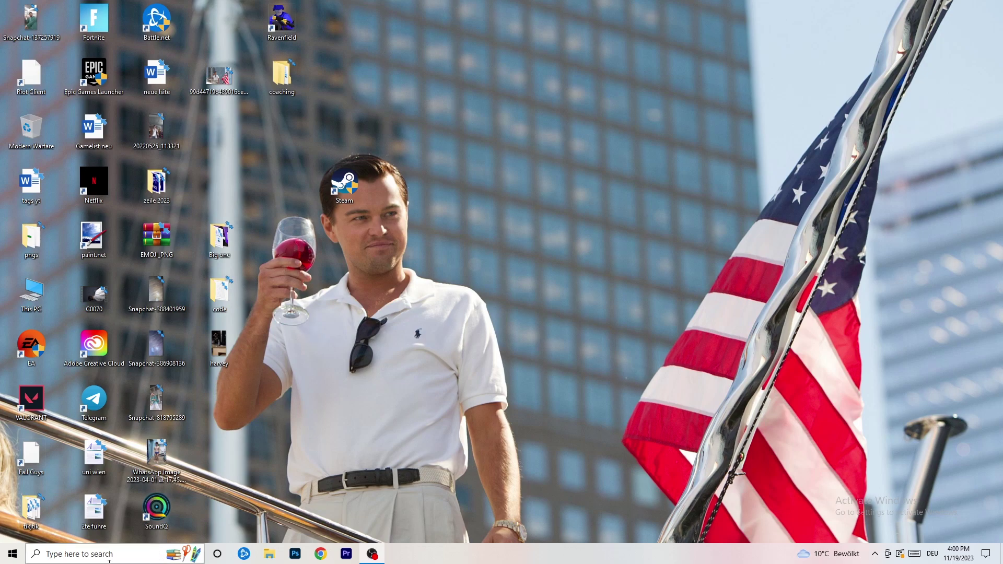
Launch Windows Settings from the Start menu's Settings gear
click(12, 553)
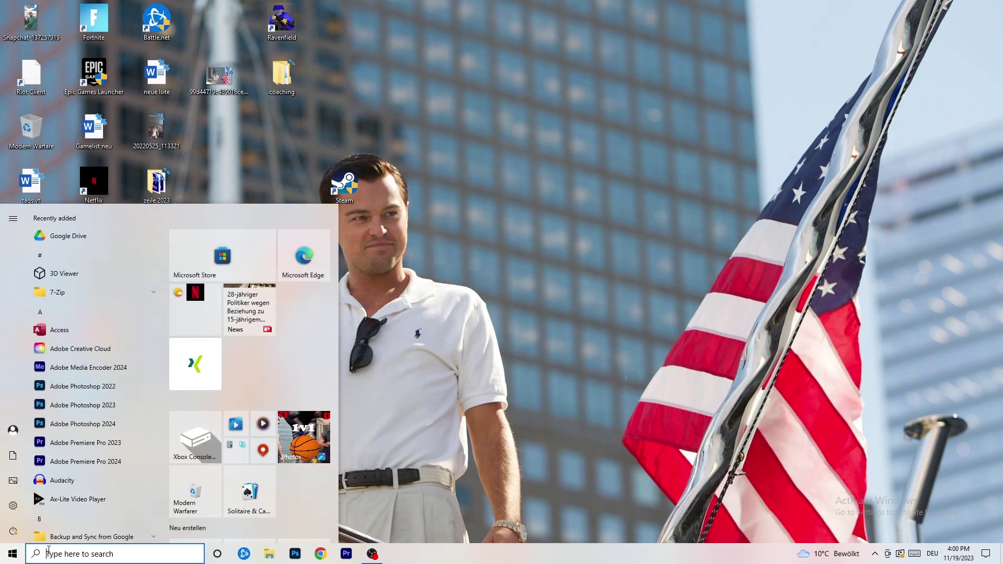
click(13, 505)
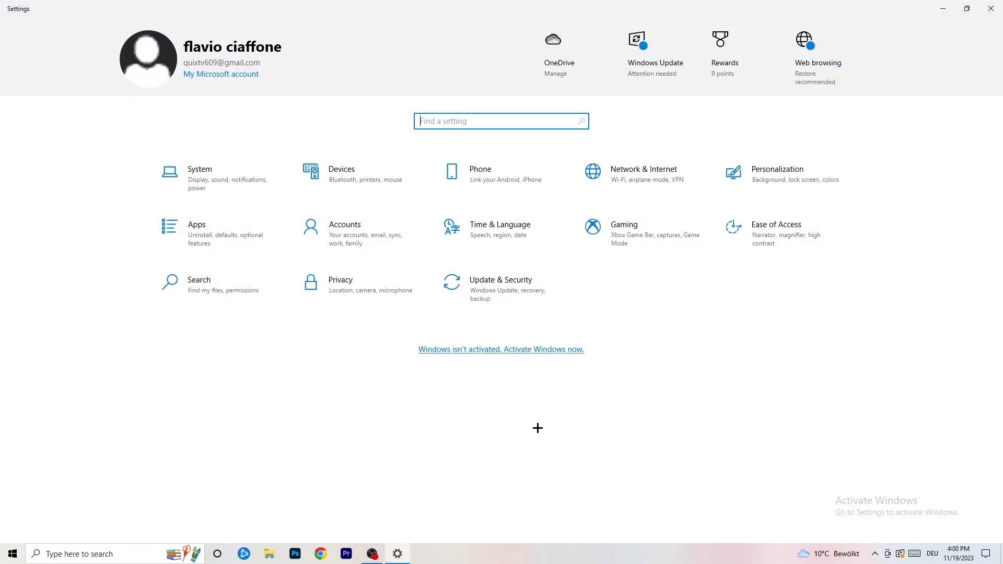
Open the Gaming category to view Xbox Game Bar, which is switched Off
click(647, 239)
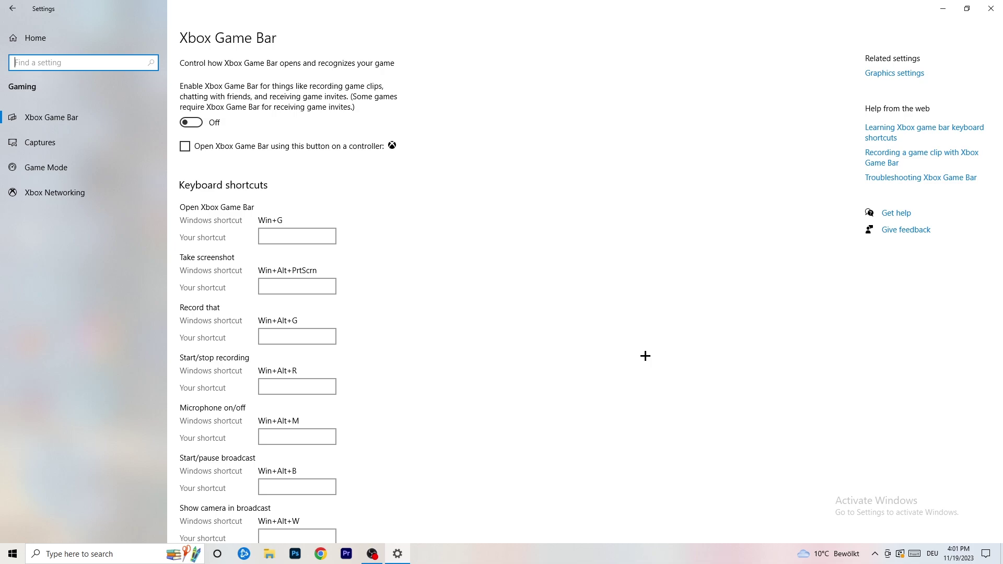
Review Captures settings, keeping background recording off and maximum recording length at 2 hours
click(83, 144)
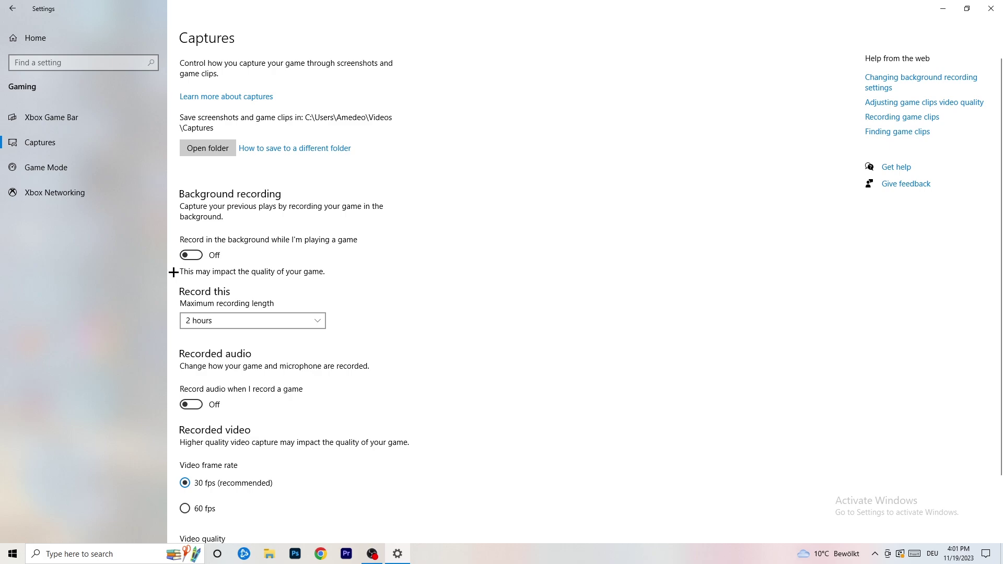
click(244, 320)
click(419, 286)
click(298, 316)
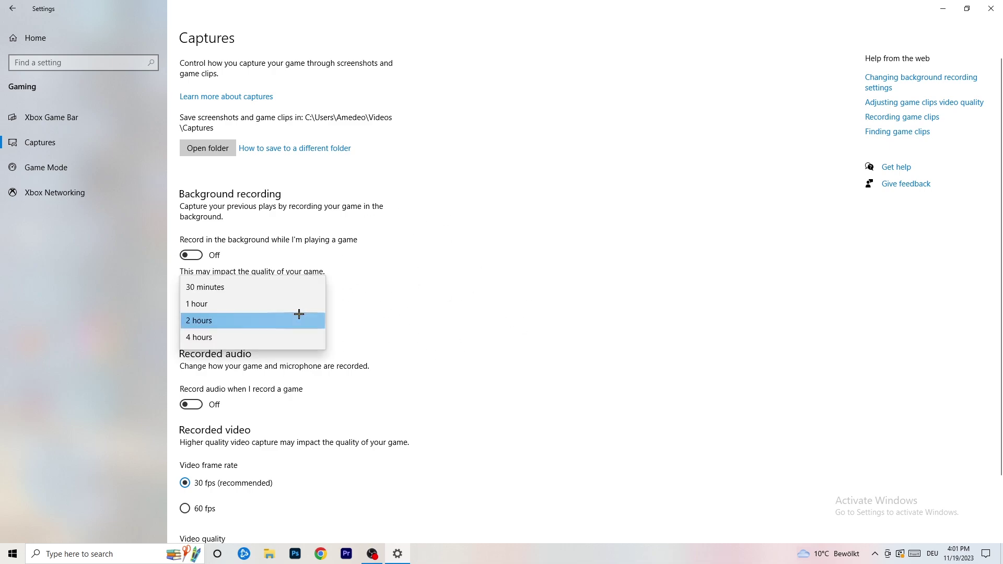
click(523, 303)
scroll(345, 391, down, 3)
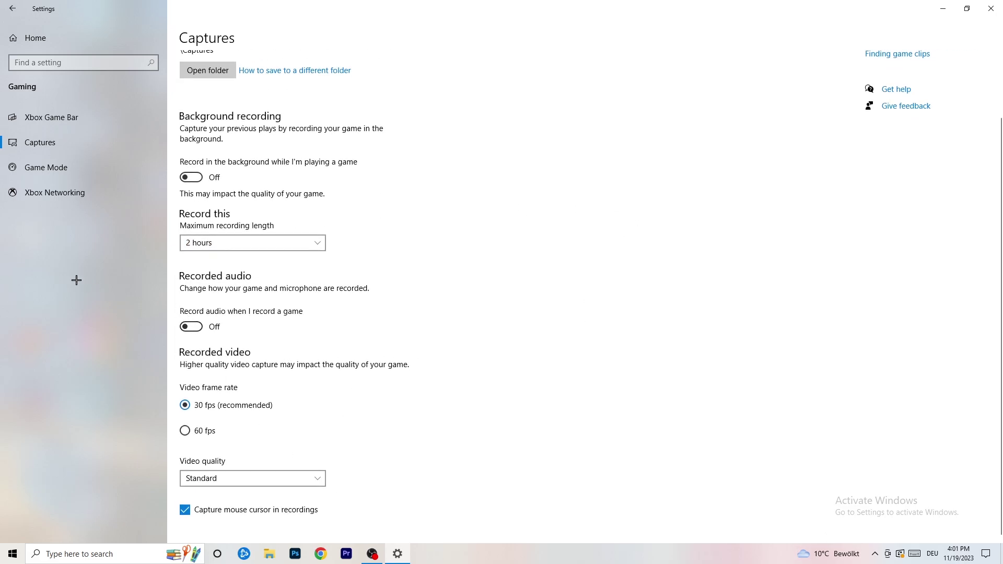
click(72, 165)
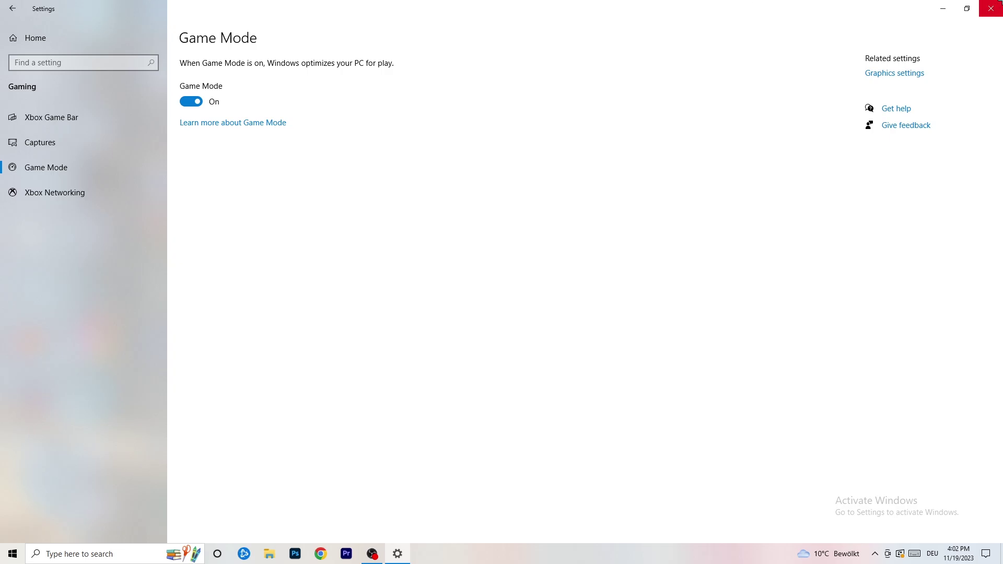
Close Settings once Game Mode is confirmed On
click(991, 8)
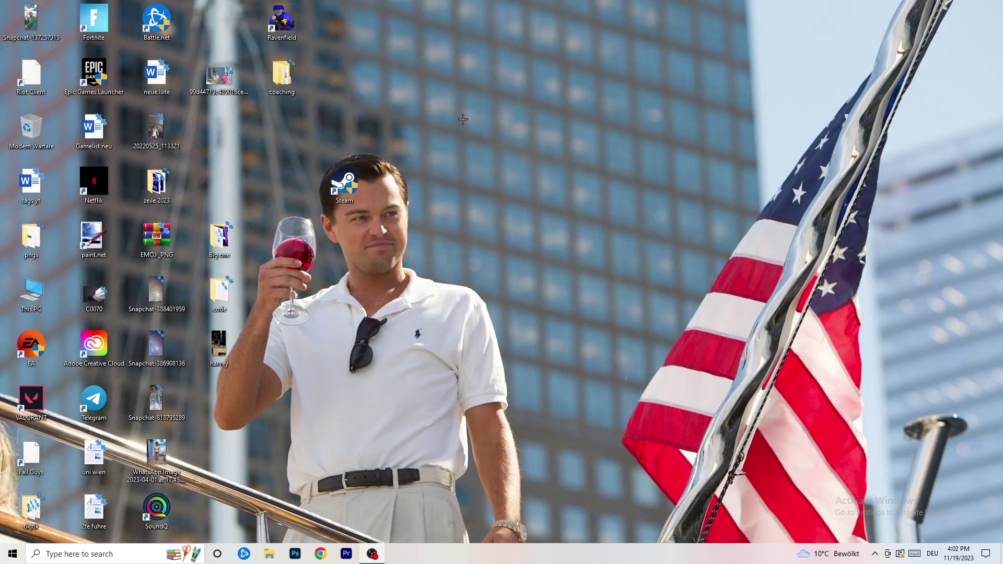
Open Task Manager from the taskbar, maximize it, and sort processes by GPU usage
drag(599, 490, 353, 490)
right_click(485, 555)
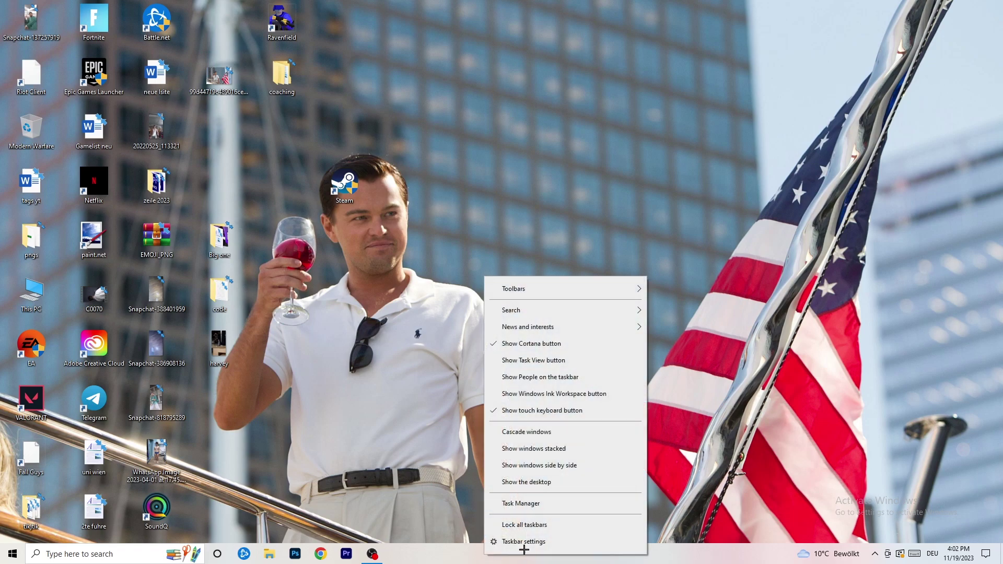
click(539, 505)
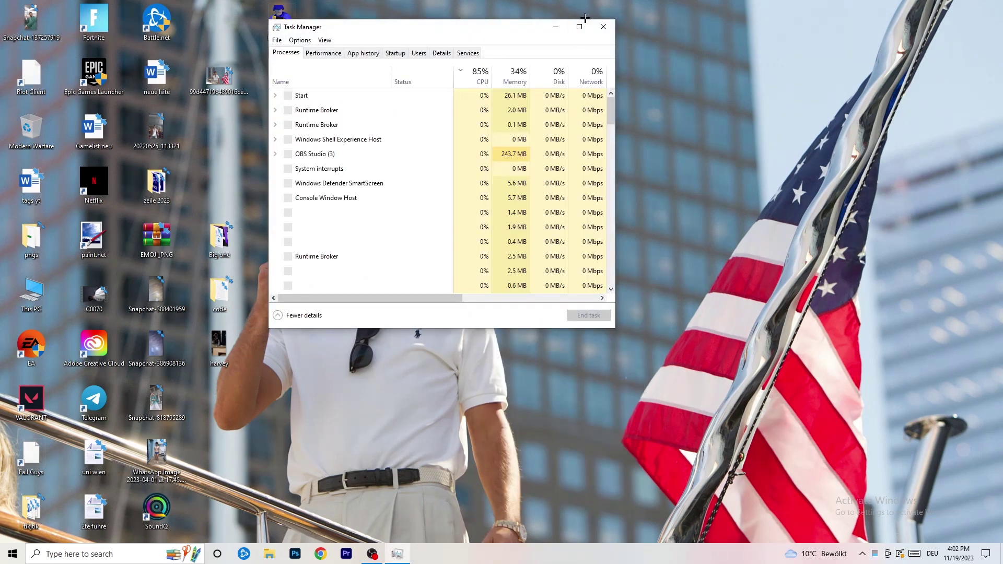
click(580, 26)
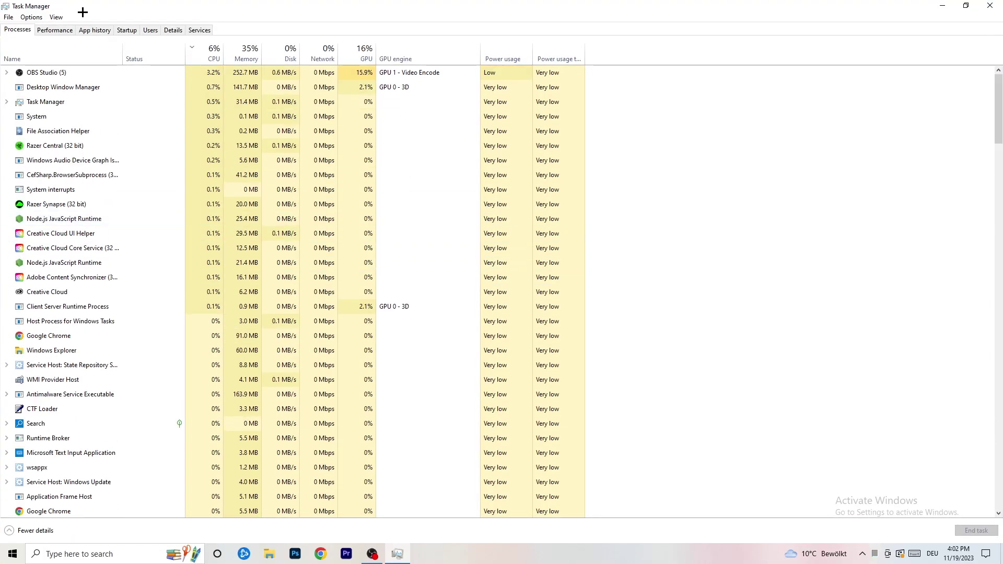
click(214, 52)
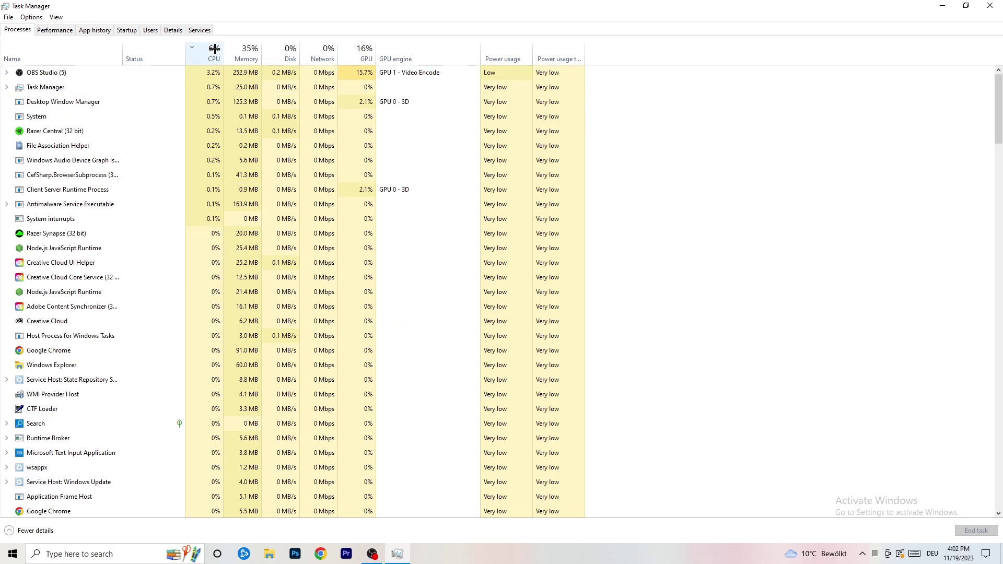
click(356, 53)
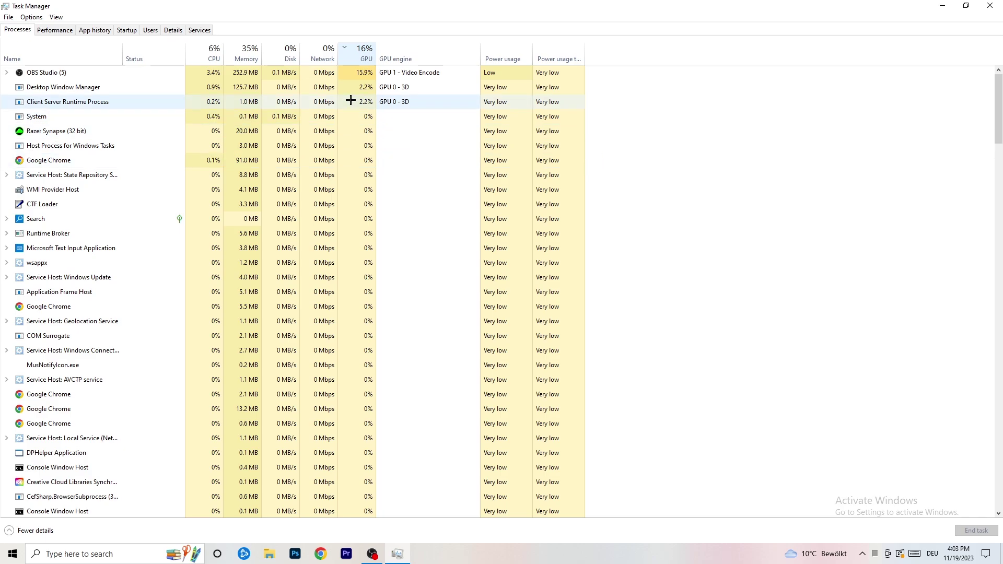
Leave OBS Studio running, re-sort processes by CPU, and switch to the Details list
right_click(365, 76)
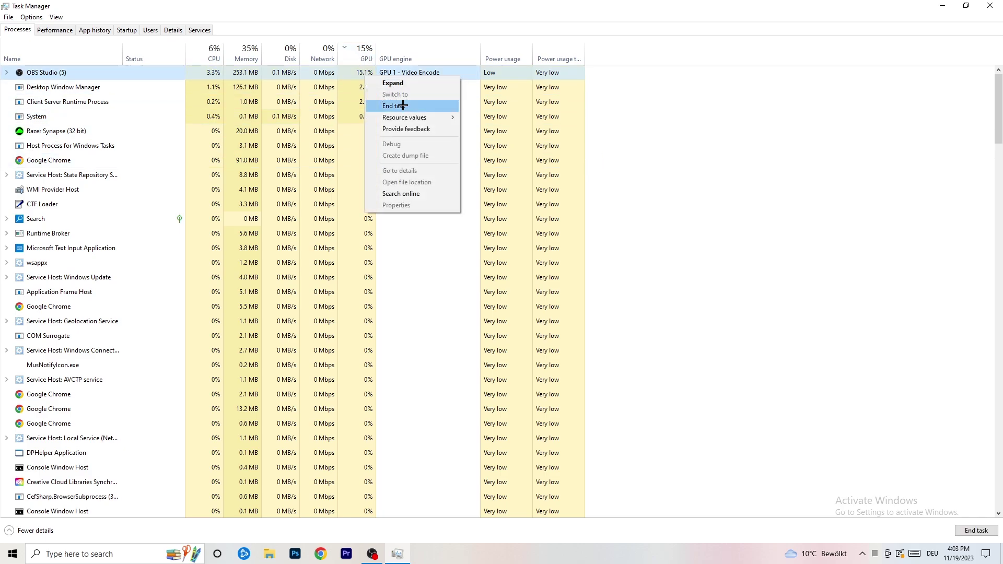
click(821, 95)
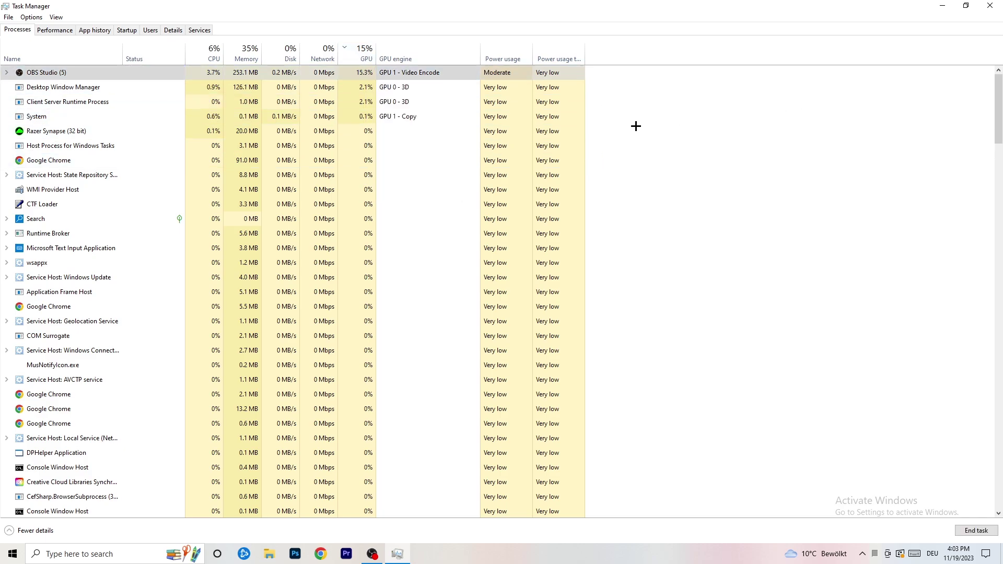
click(209, 55)
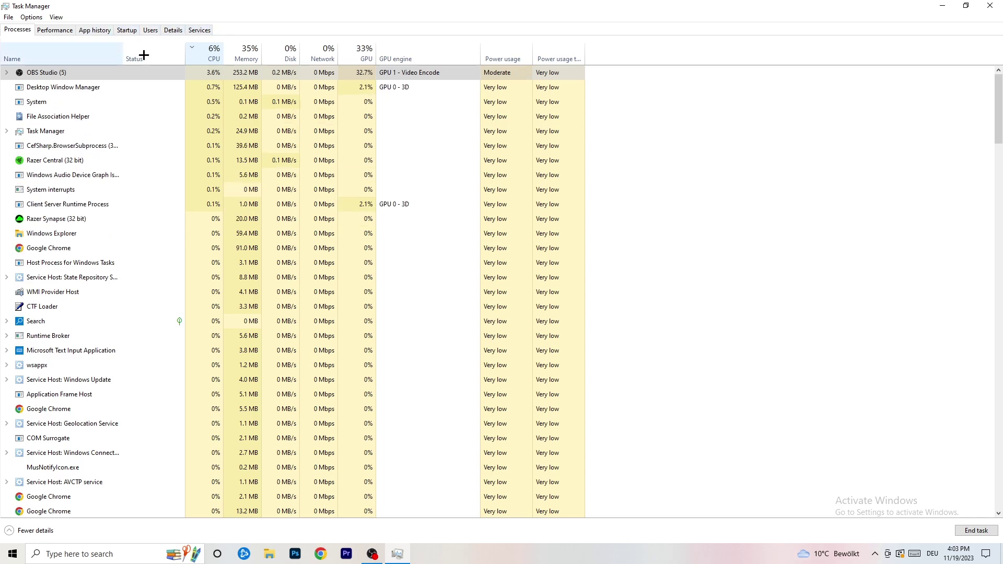
click(165, 30)
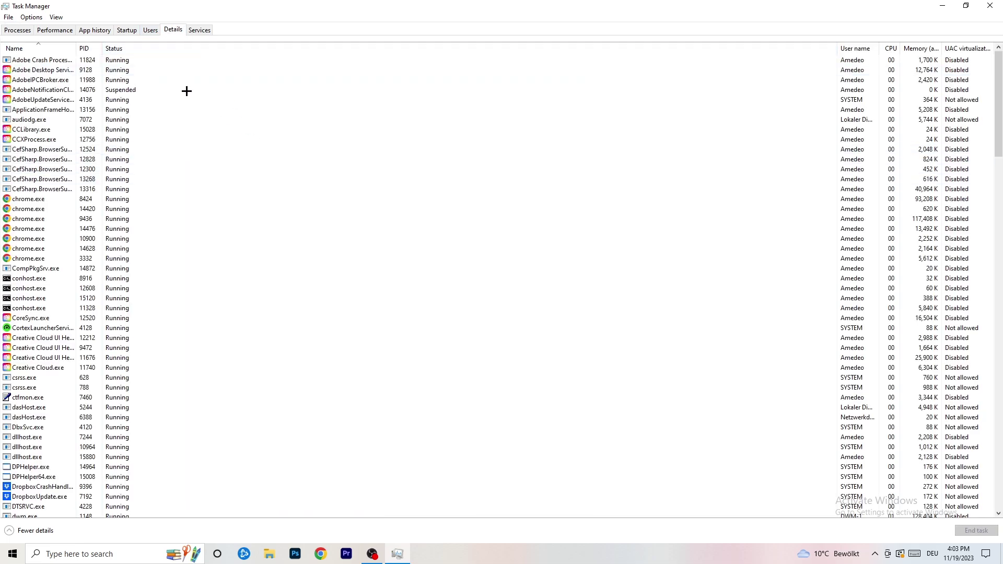
Check a Creative Cloud helper's priority, leaving it Normal, then view Startup apps and DT_Startup's options
scroll(151, 267, down, 9)
scroll(157, 256, up, 10)
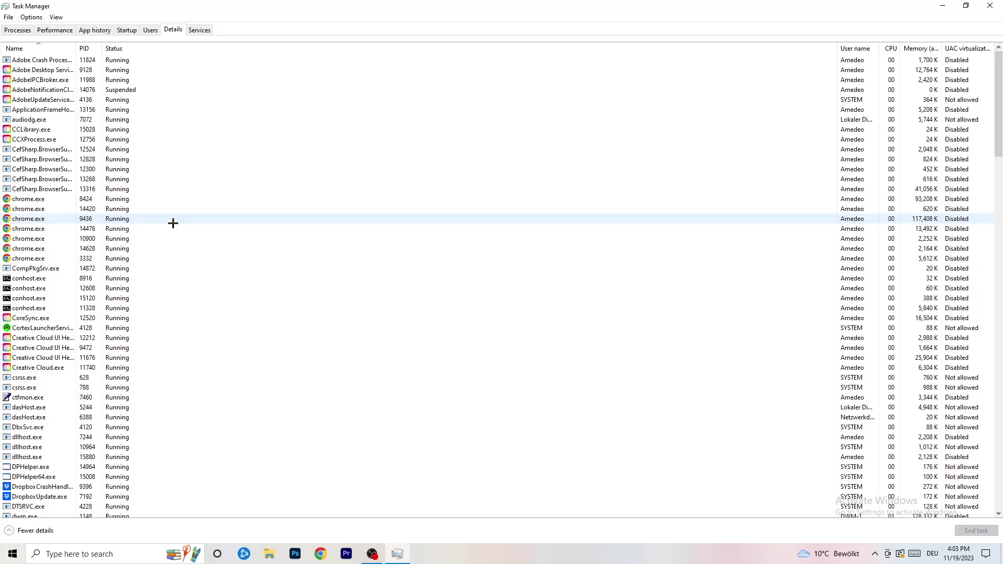
scroll(73, 261, down, 3)
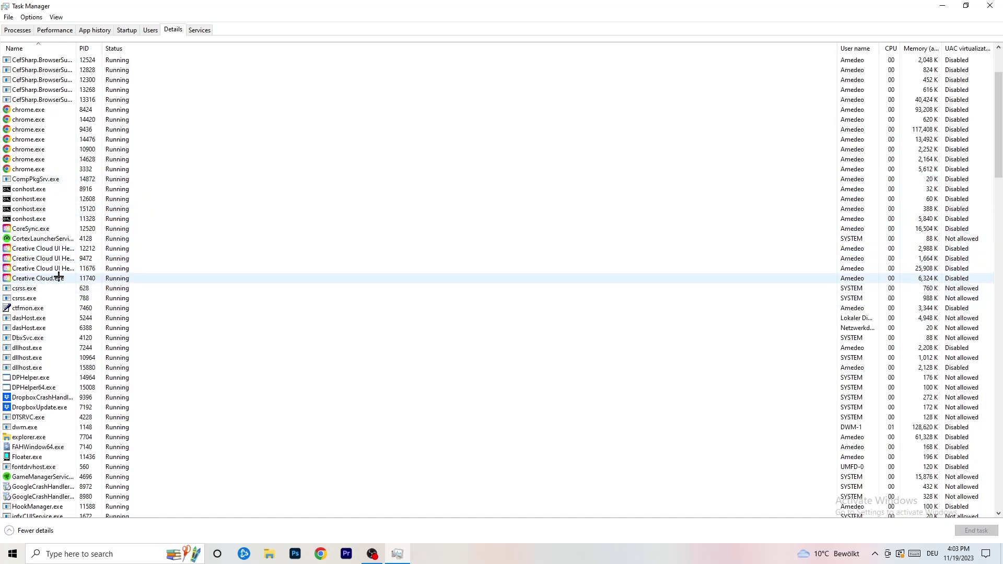
right_click(42, 268)
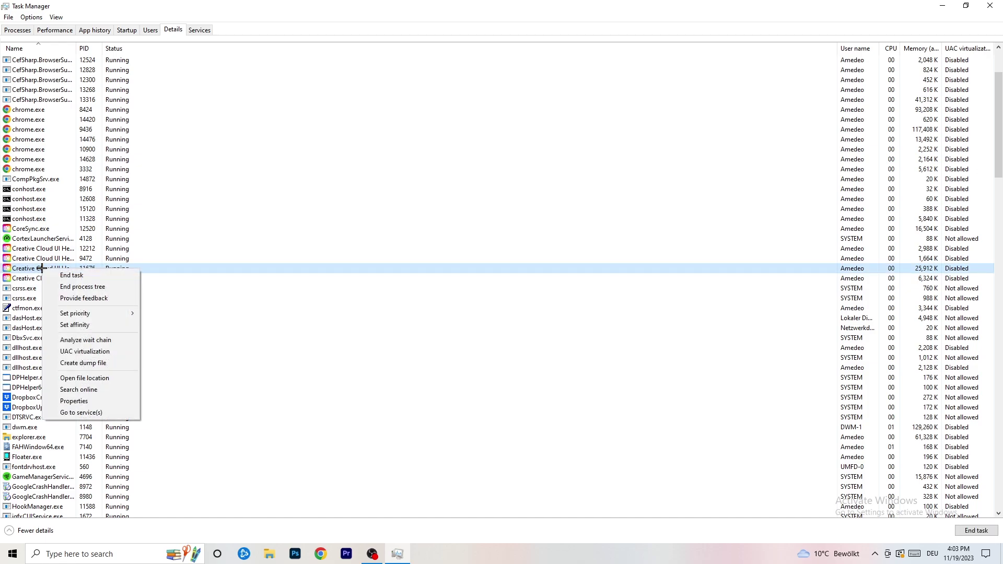
mouse_move(86, 313)
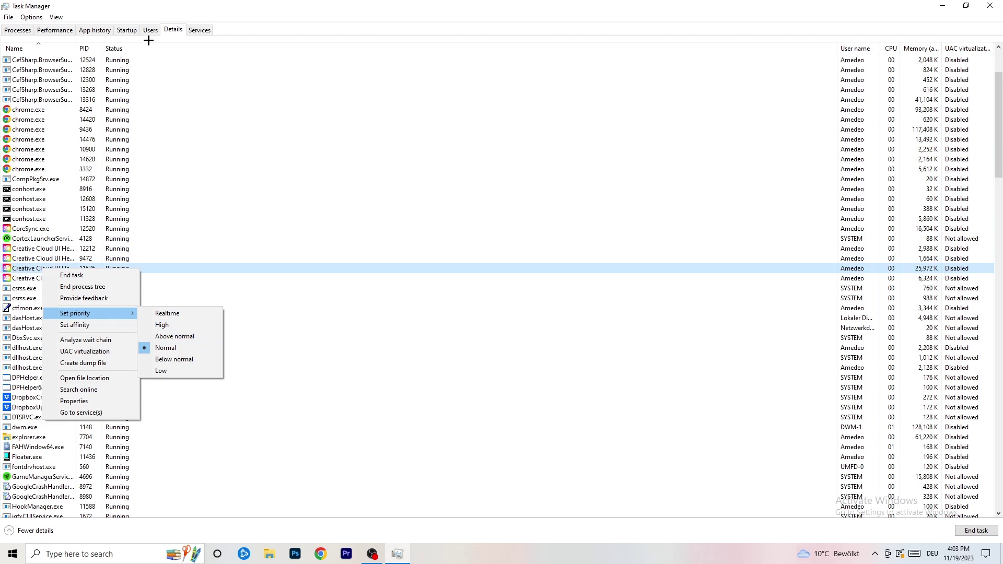
click(126, 30)
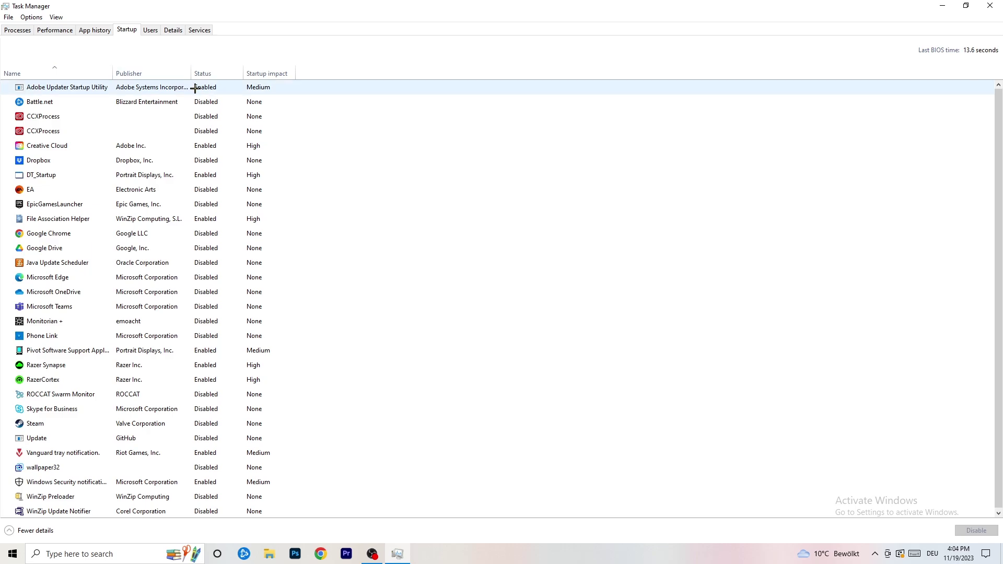
right_click(228, 171)
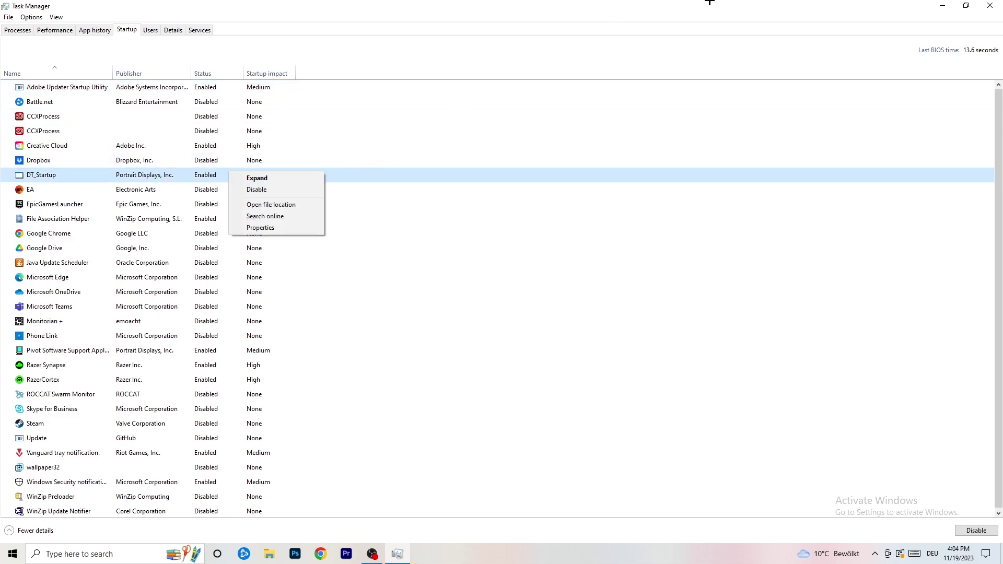
Keep DT_Startup enabled, close Task Manager, and bring up the Start menu
click(739, 3)
click(990, 5)
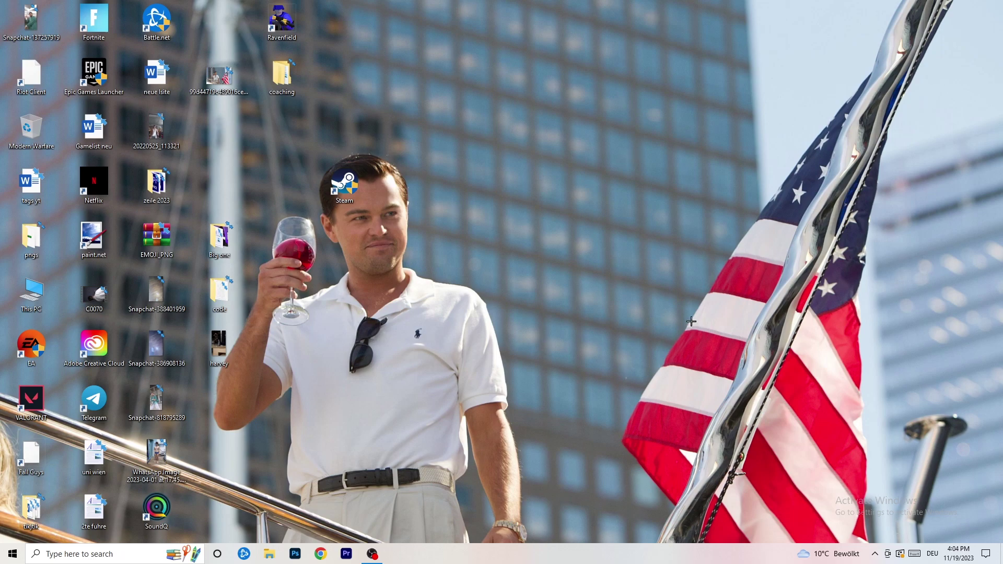
click(9, 556)
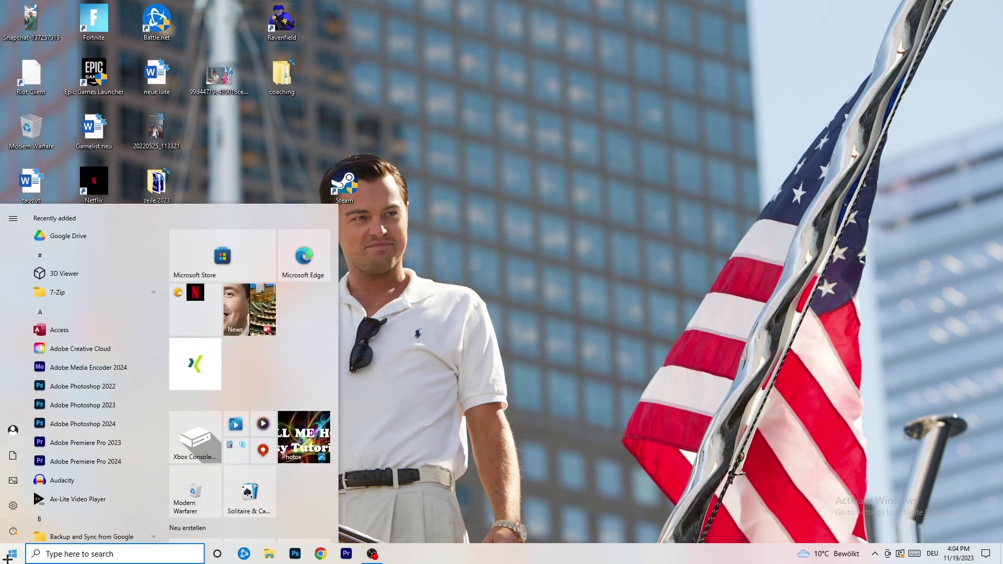
Go from the Start menu into Settings and open System's Display page
click(10, 513)
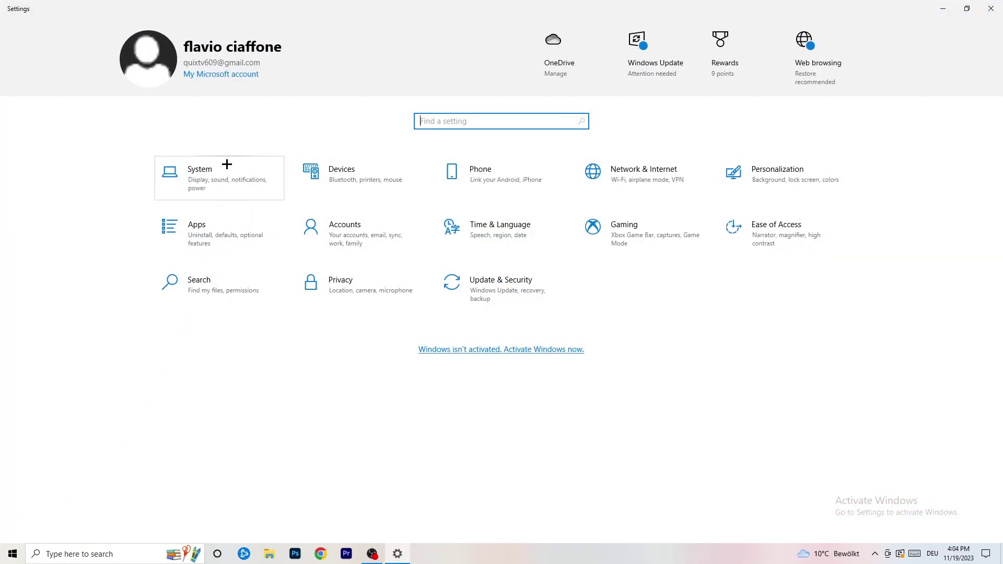
click(236, 168)
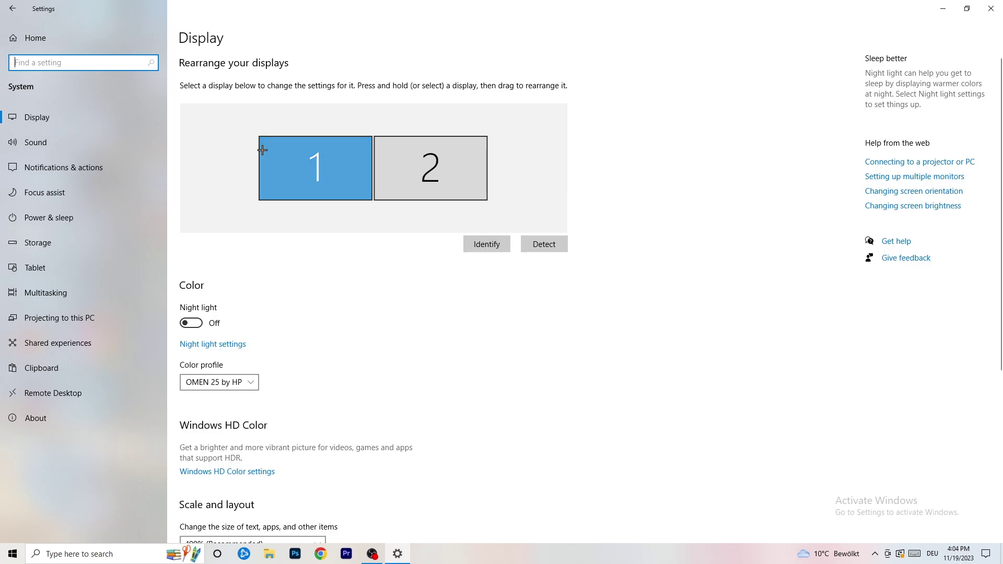
scroll(360, 192, down, 5)
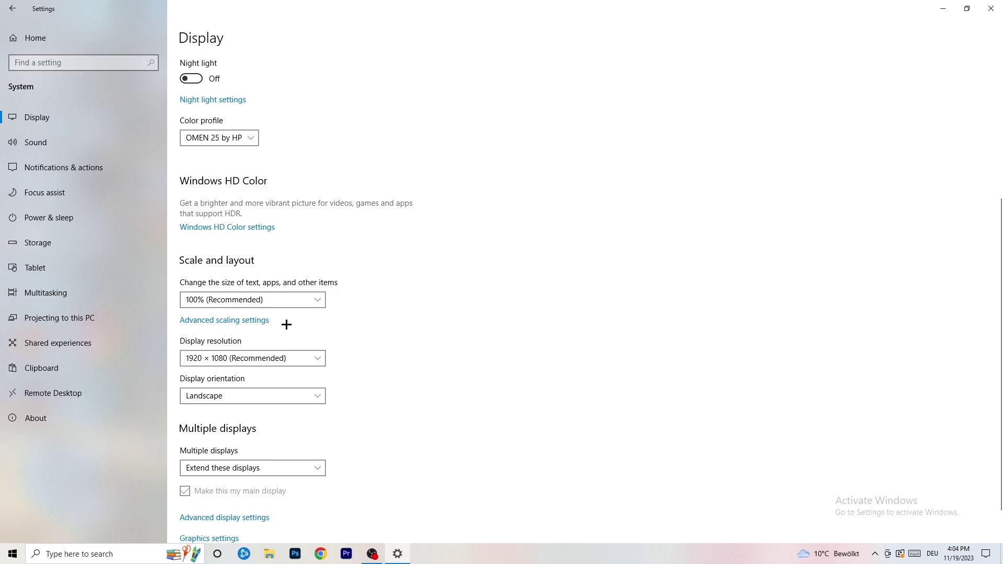
click(284, 300)
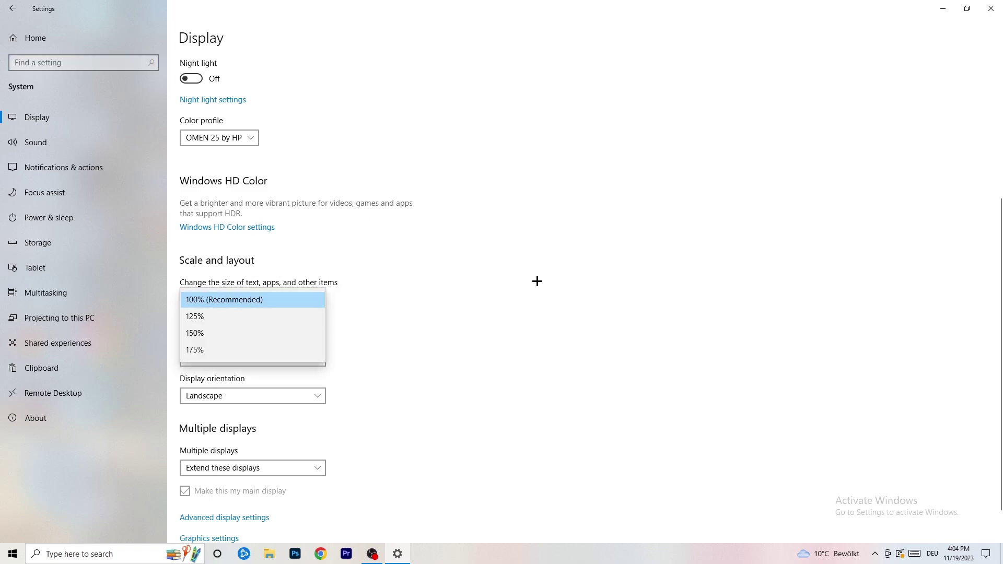
click(451, 287)
scroll(427, 288, down, 1)
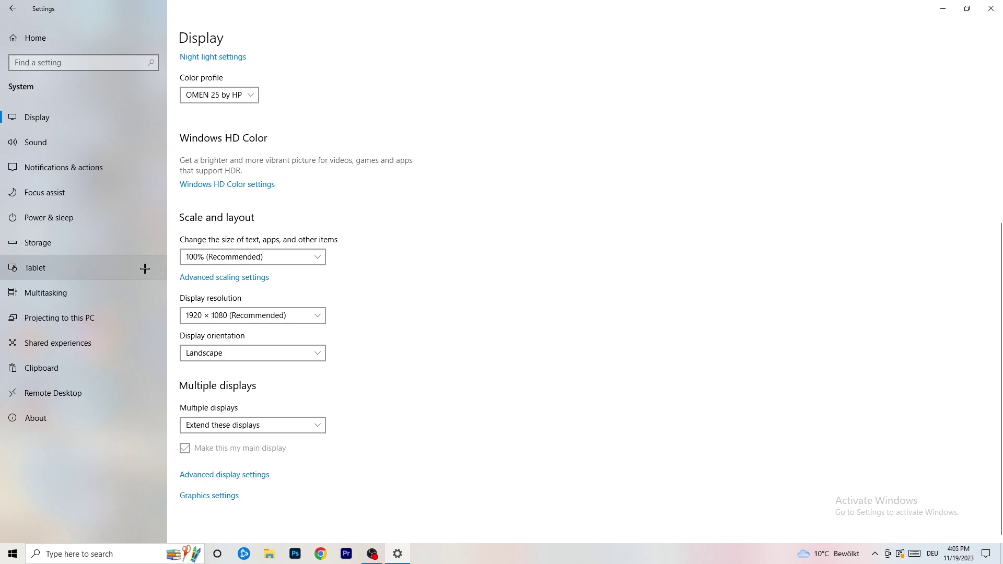
click(78, 219)
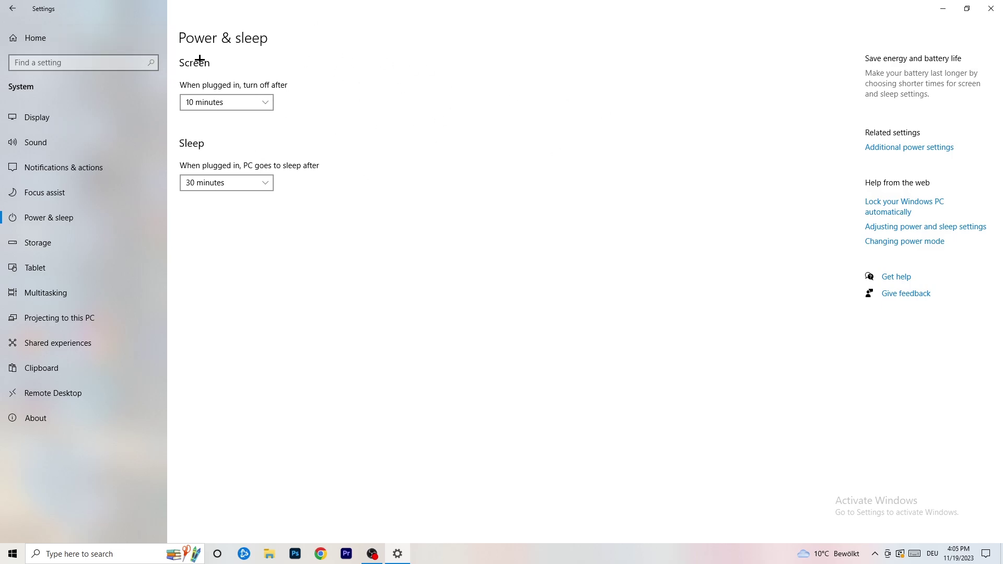
Review Power Options' additional plans, keeping Balanced selected, then close the window
click(909, 150)
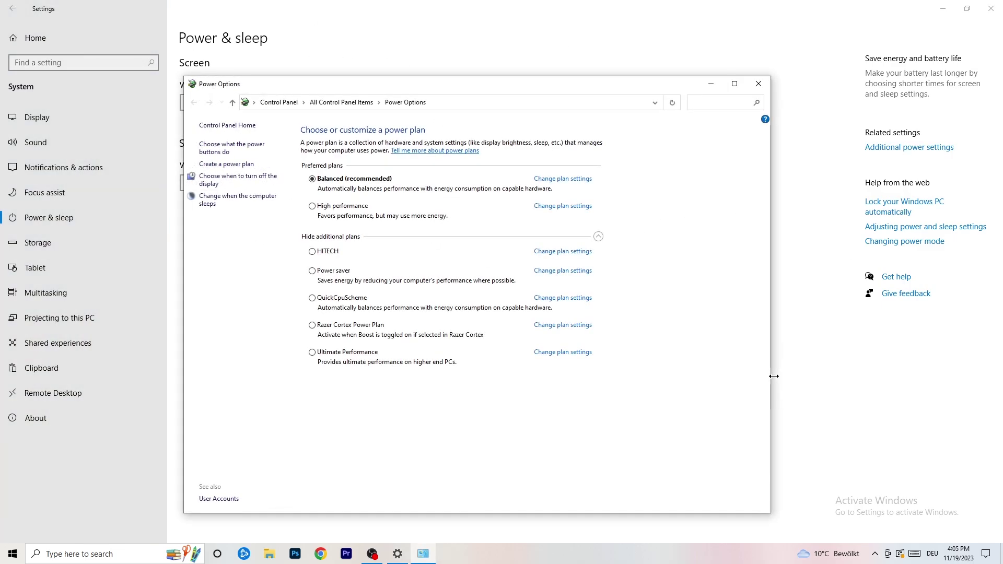
click(598, 237)
click(598, 236)
click(760, 85)
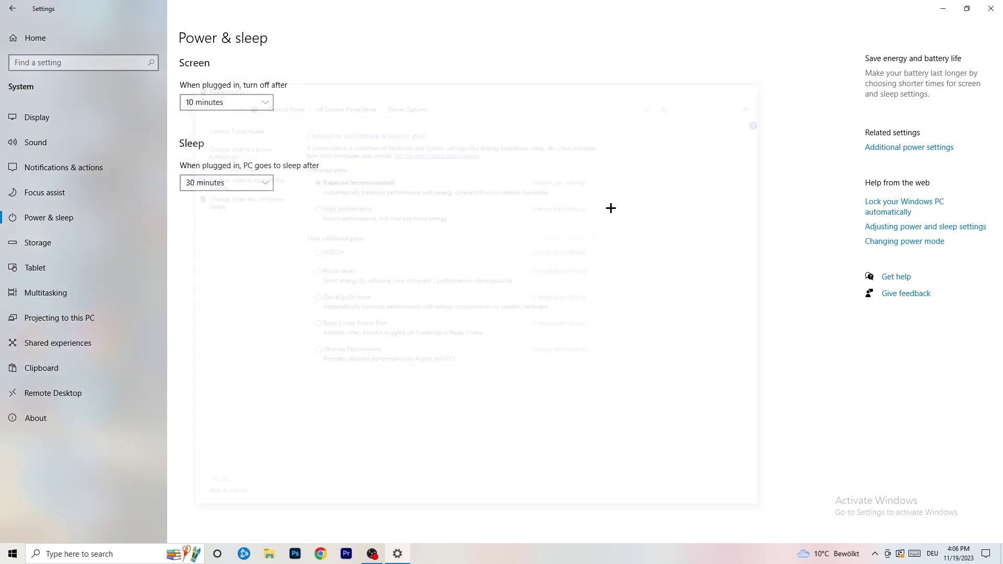
Turn on Storage Sense's option to delete temporary files that apps aren't using
click(69, 249)
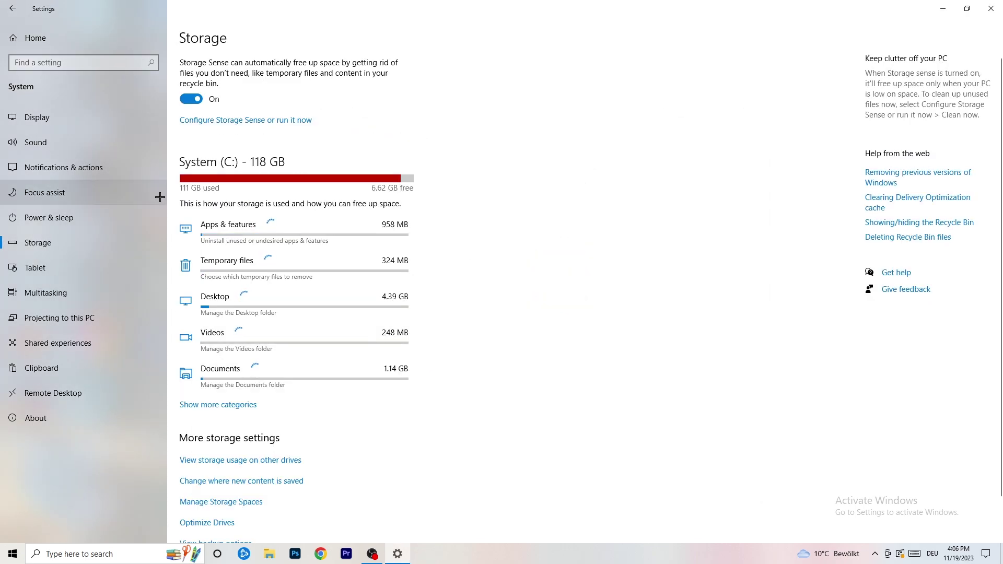
click(252, 121)
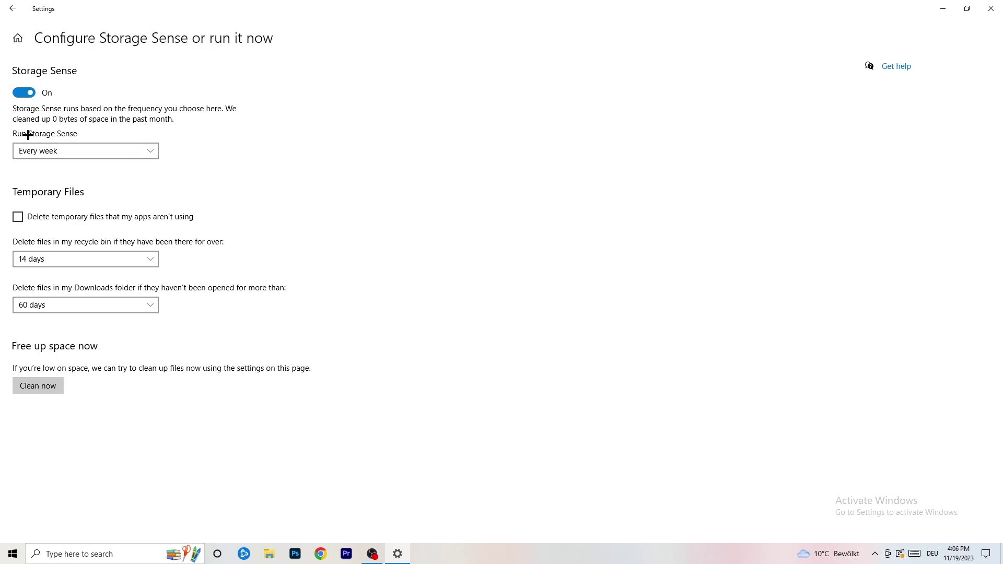
click(61, 217)
Keep the Recycle Bin cleanup at 14 days and the Downloads cleanup at 60 days
click(77, 259)
click(343, 208)
click(143, 257)
click(431, 194)
click(92, 306)
click(358, 262)
click(108, 308)
click(438, 267)
click(11, 9)
click(12, 9)
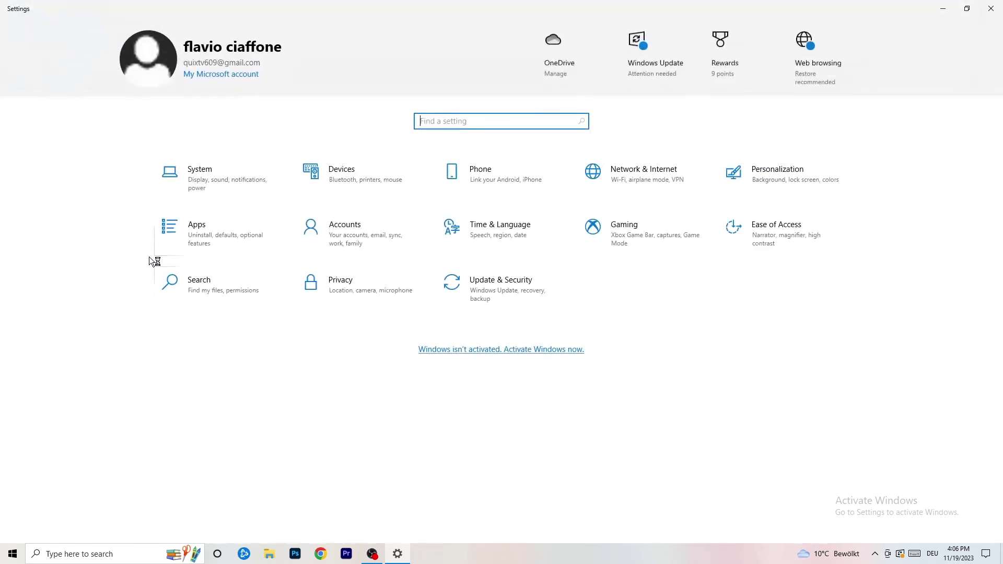
click(494, 294)
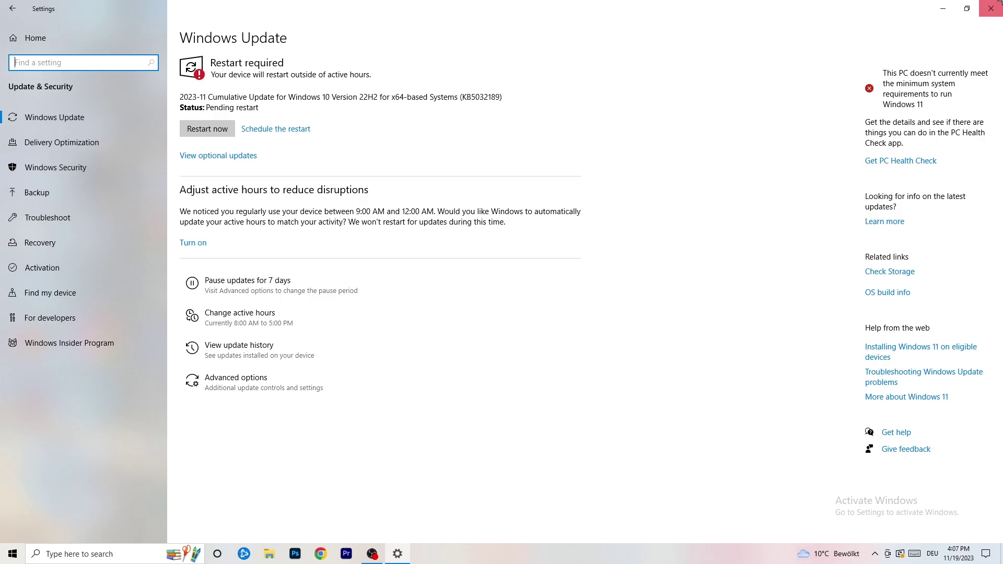
click(991, 9)
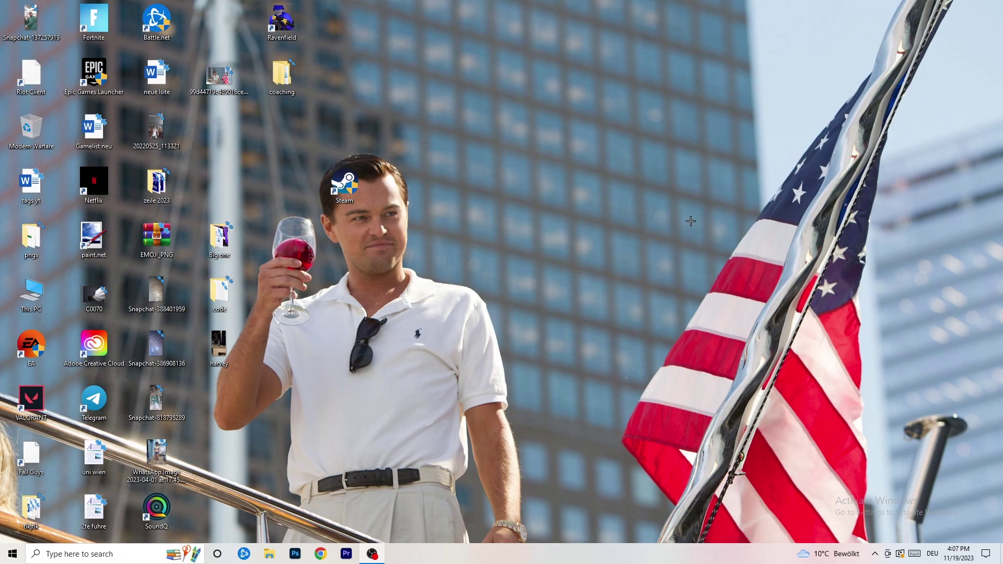
Launch NVIDIA Control Panel from the desktop menu and go to Adjust Image Settings with Preview
right_click(608, 220)
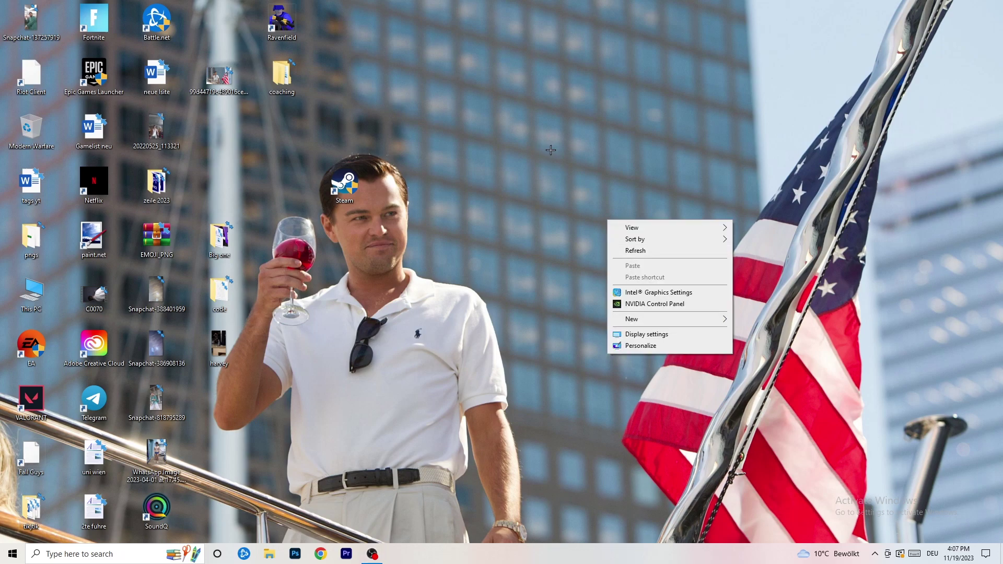
click(669, 304)
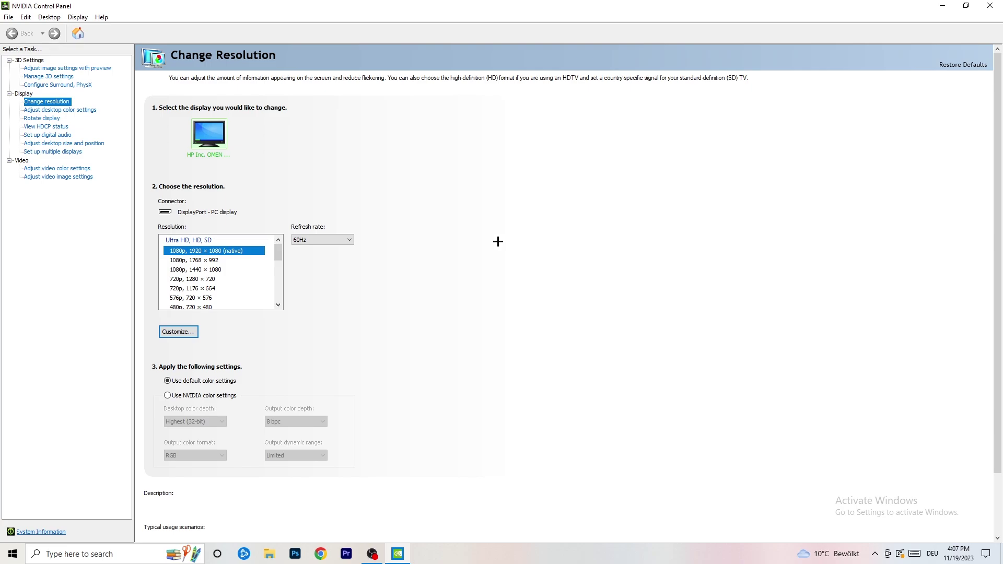
mouse_move(237, 252)
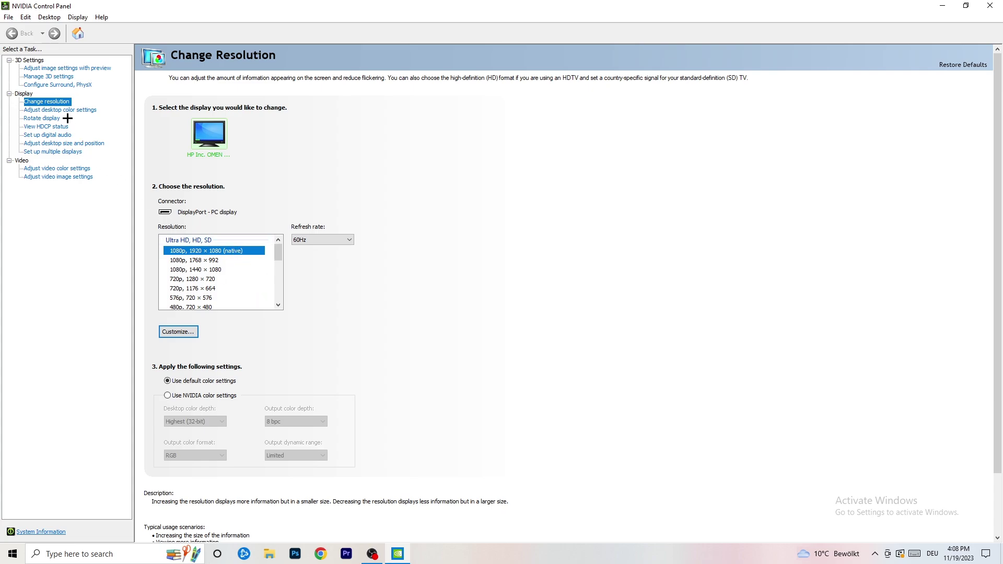
click(56, 70)
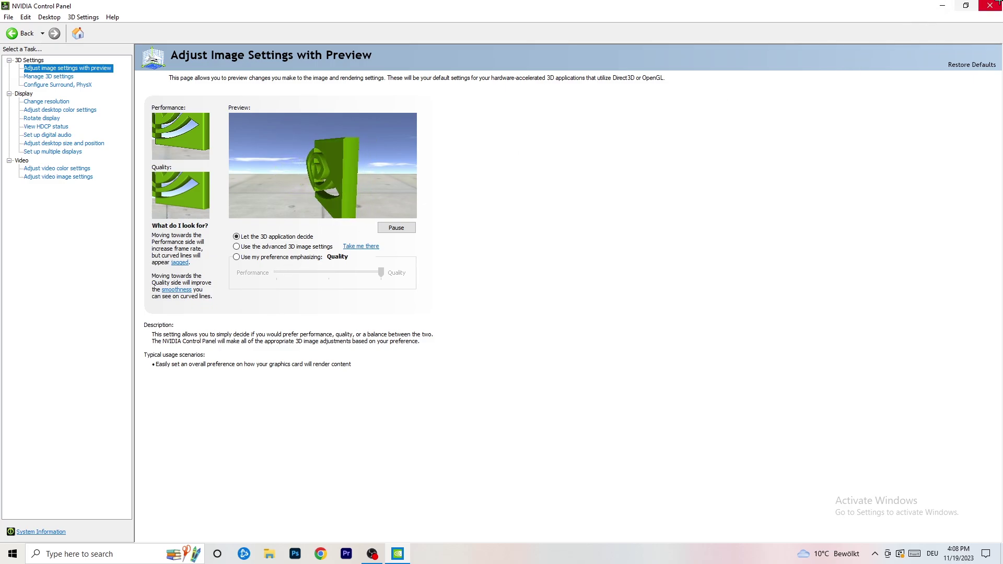
Close NVIDIA Control Panel, leaving 'Let the 3D application decide' in force
click(990, 6)
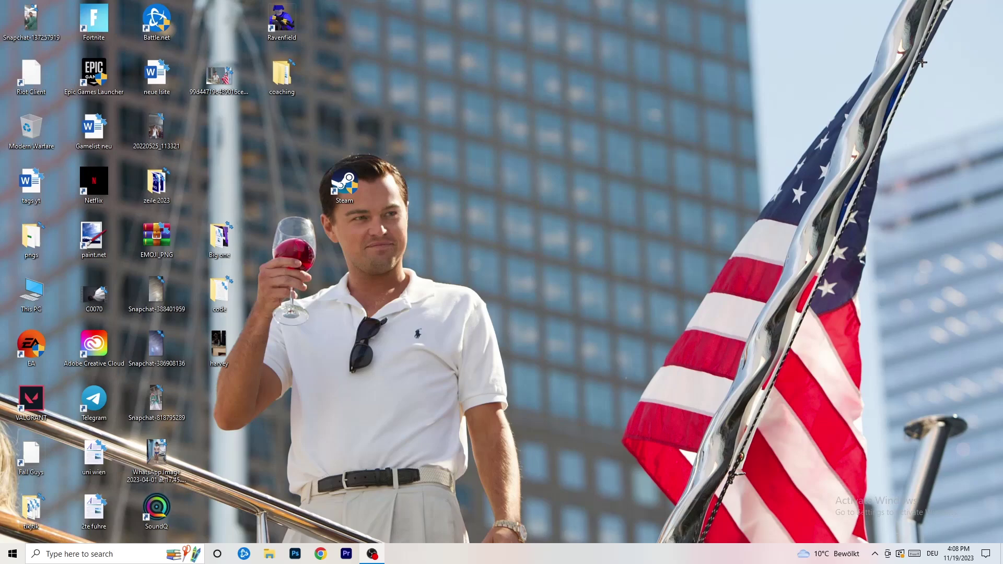